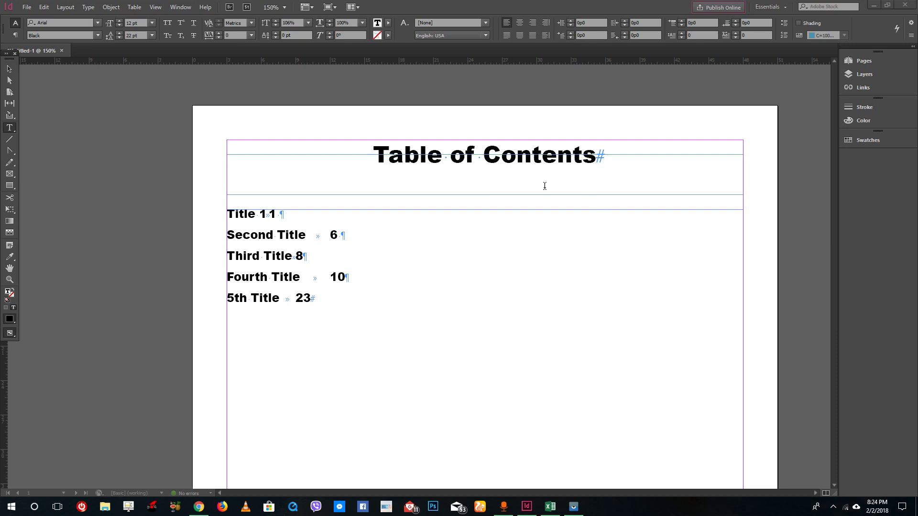
Examine the tab characters between the titles and page numbers in the contents list
{"action": "key", "text": "ctrl+a"}
{"action": "left_click_drag", "start_coordinate": [256, 214], "coordinate": [281, 301]}
{"action": "left_click", "coordinate": [280, 301]}
{"action": "left_click", "coordinate": [277, 214]}
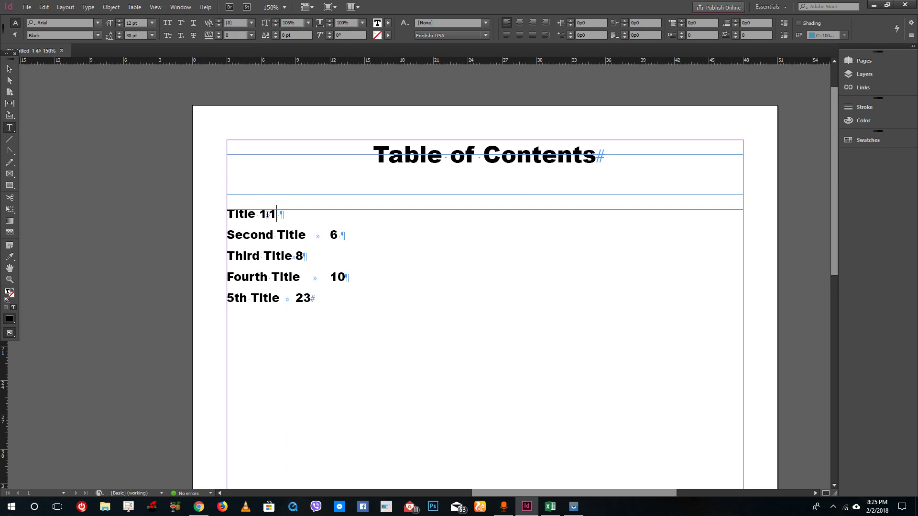
{"action": "left_click", "coordinate": [330, 235]}
{"action": "left_click", "coordinate": [301, 235], "text": "shift"}
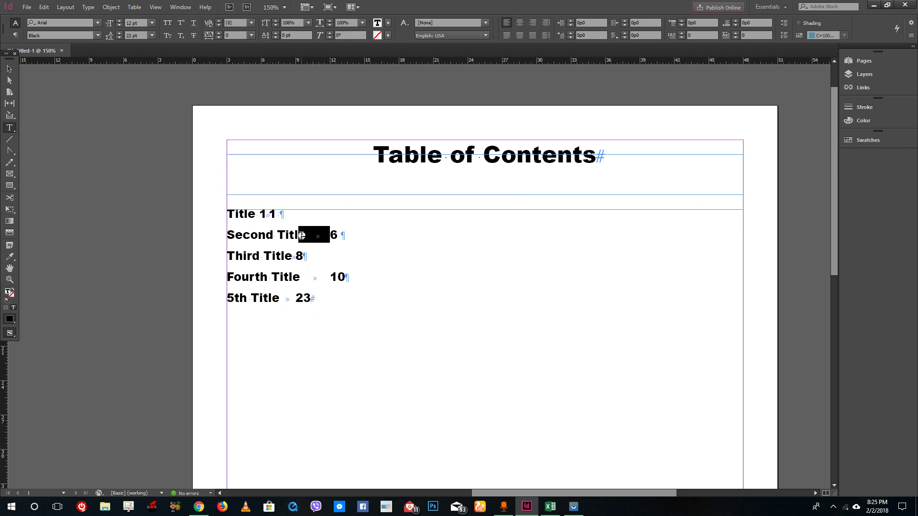
{"action": "left_click", "coordinate": [321, 235]}
{"action": "left_click", "coordinate": [313, 236], "text": "shift"}
{"action": "left_click_drag", "start_coordinate": [343, 313], "coordinate": [240, 225]}
{"action": "left_click", "coordinate": [369, 280]}
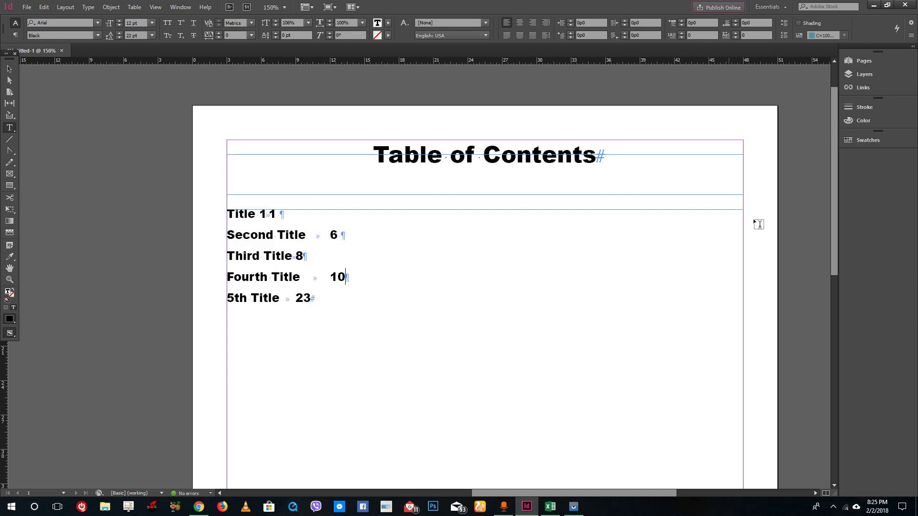
Select all five contents entries and open the Tabs settings, positioned just above the list
{"action": "left_click", "coordinate": [309, 302]}
{"action": "key", "text": "ctrl+a"}
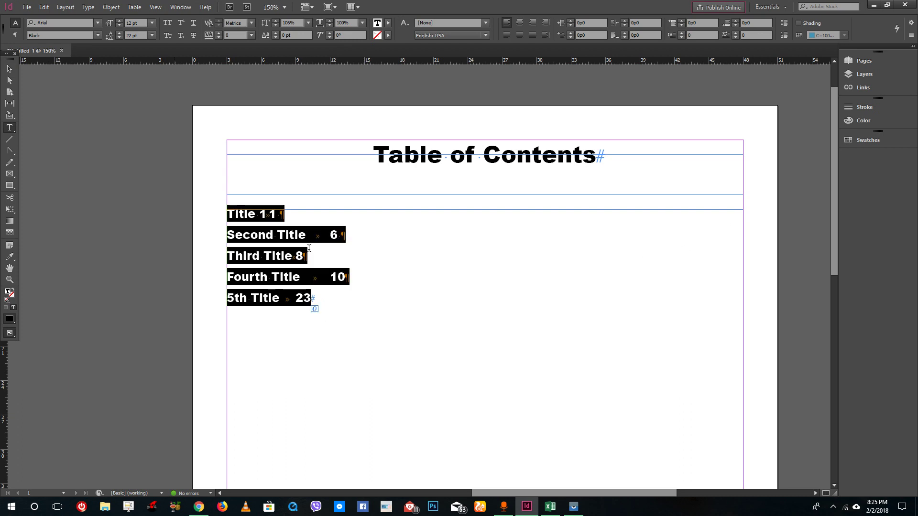
{"action": "left_click", "coordinate": [88, 7]}
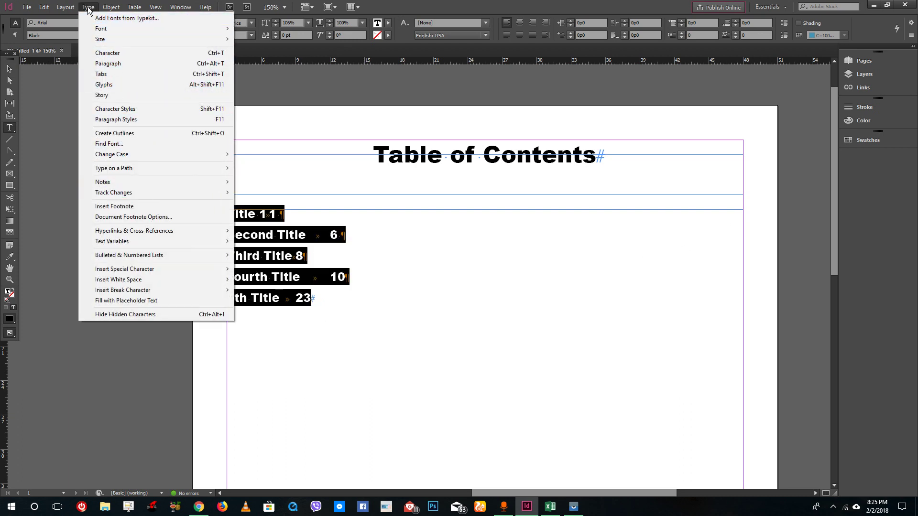
{"action": "left_click", "coordinate": [115, 75]}
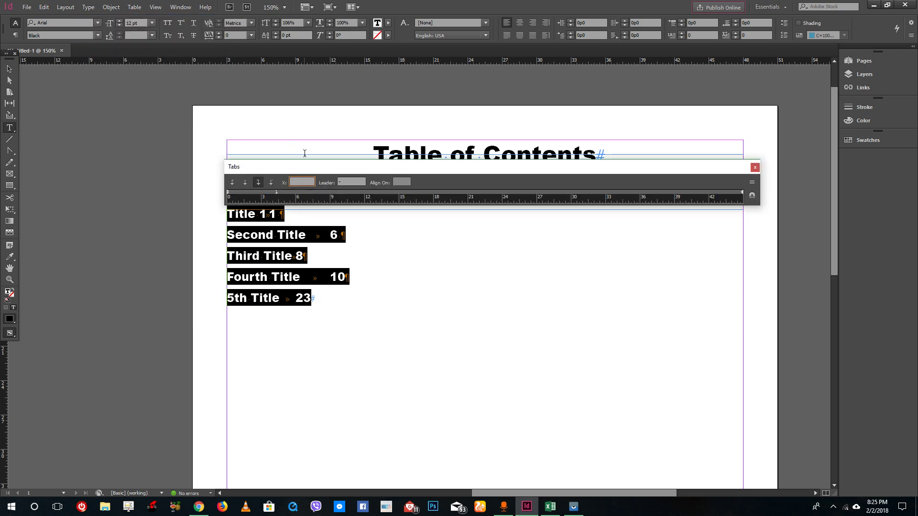
{"action": "left_click_drag", "start_coordinate": [303, 166], "coordinate": [290, 137]}
{"action": "left_click", "coordinate": [329, 155]}
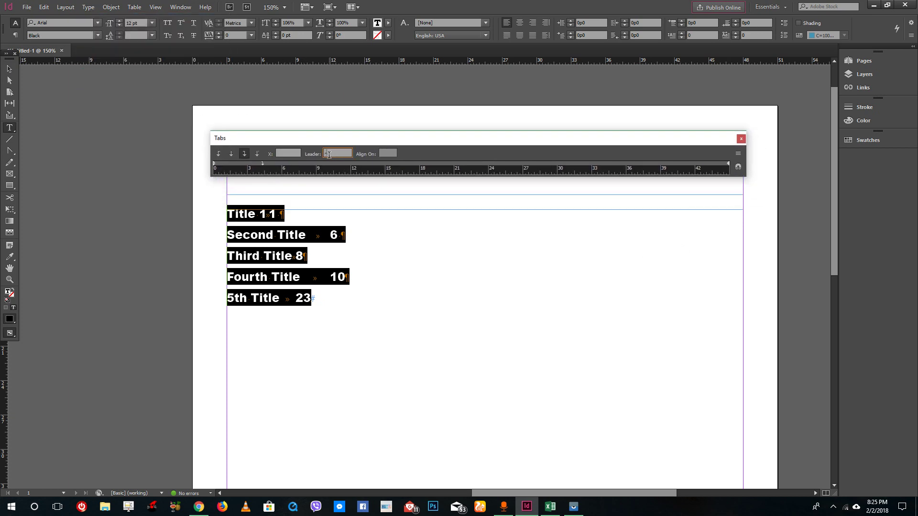
{"action": "left_click", "coordinate": [287, 153]}
Replace the entries' existing tab stop with a right-justified one at 42p4
{"action": "left_click_drag", "start_coordinate": [263, 165], "coordinate": [257, 203]}
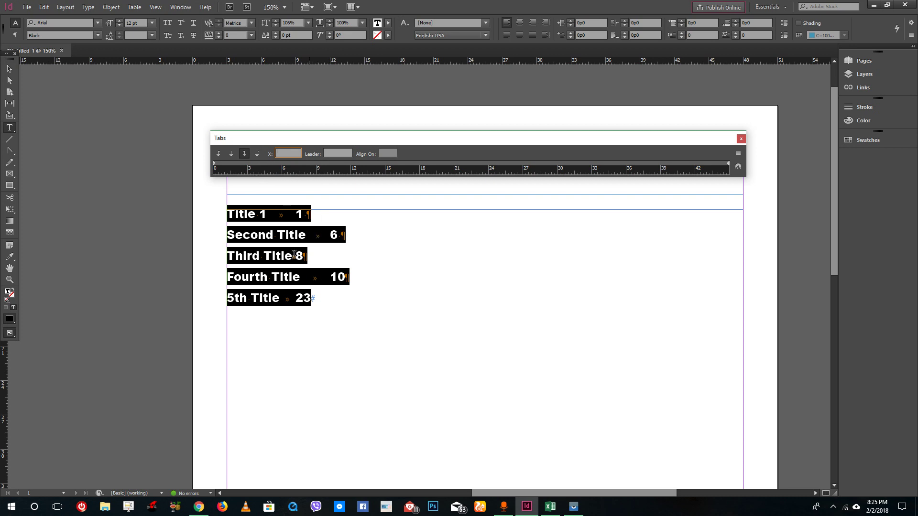
{"action": "left_click", "coordinate": [263, 163]}
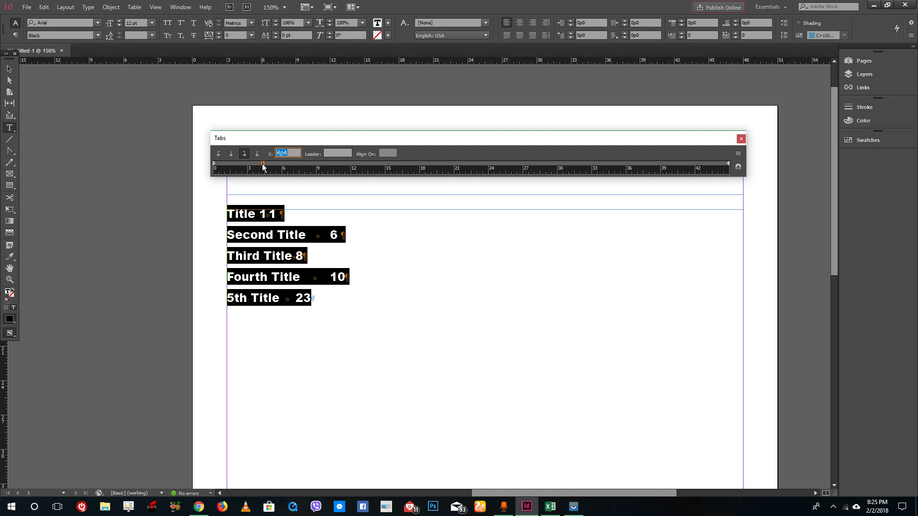
{"action": "left_click_drag", "start_coordinate": [262, 164], "coordinate": [377, 175]}
{"action": "left_click_drag", "start_coordinate": [696, 164], "coordinate": [694, 165]}
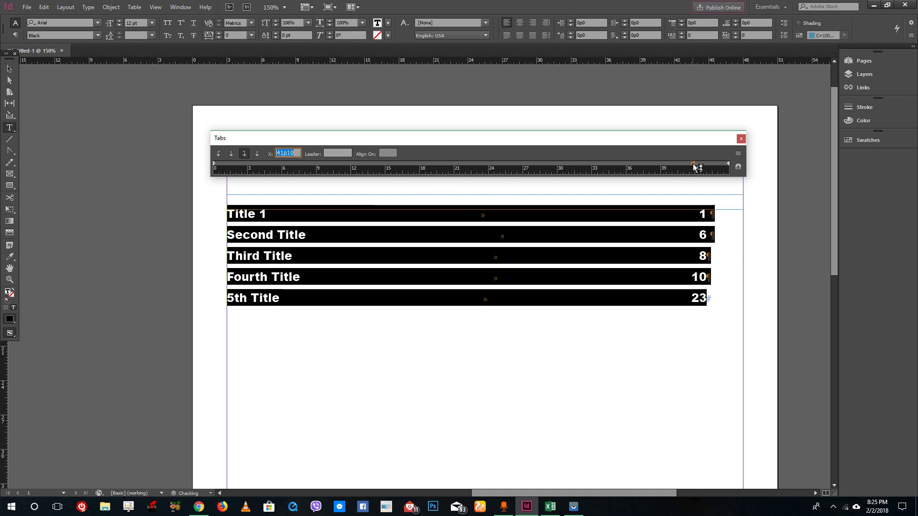
{"action": "left_click_drag", "start_coordinate": [694, 166], "coordinate": [699, 166]}
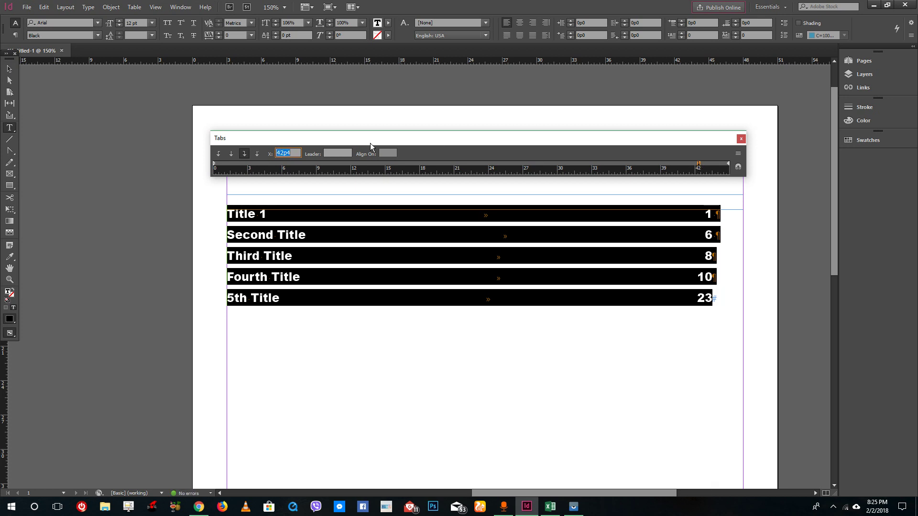
Make the tab stop left-justified and move it to 43p3 so the page numbers sit near the right margin
{"action": "left_click", "coordinate": [219, 155]}
{"action": "left_click", "coordinate": [244, 154]}
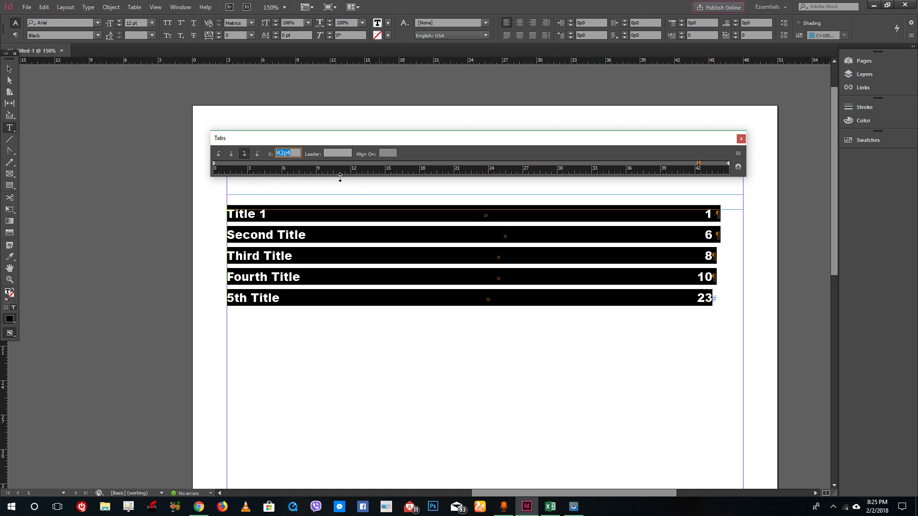
{"action": "left_click", "coordinate": [231, 155]}
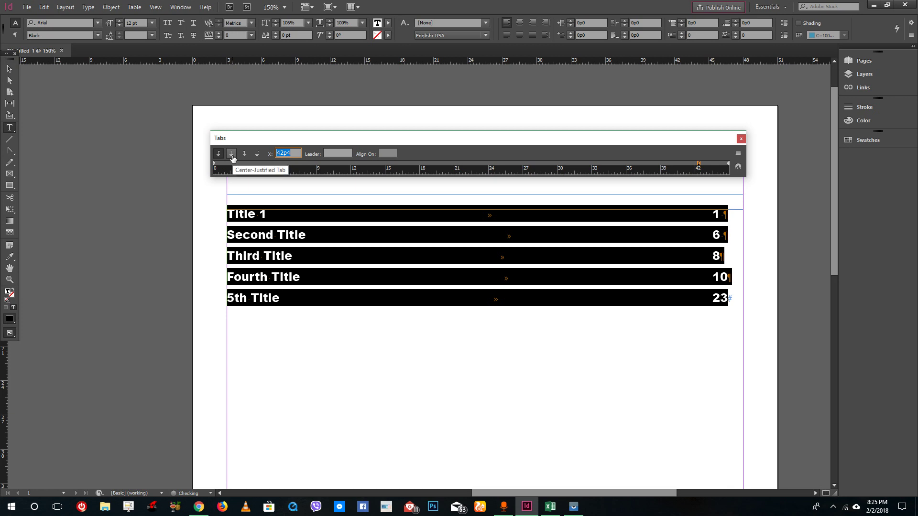
{"action": "left_click", "coordinate": [218, 153]}
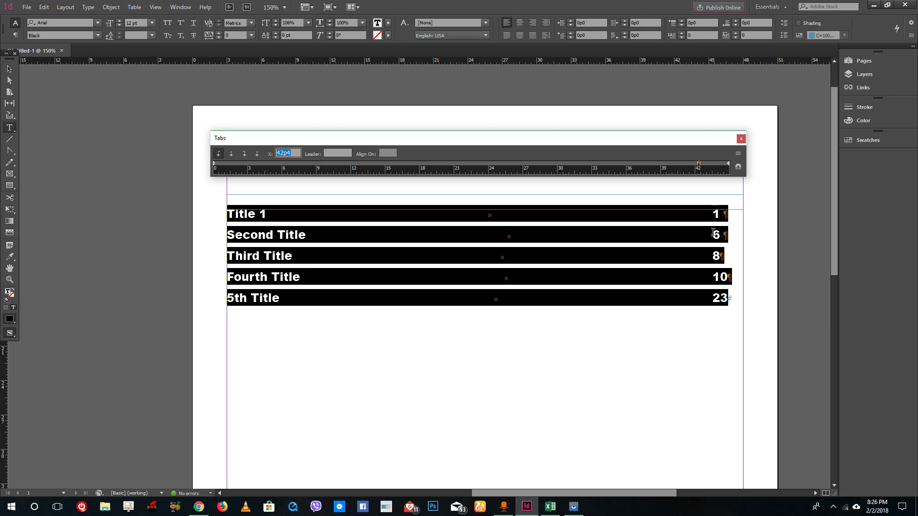
{"action": "left_click_drag", "start_coordinate": [698, 164], "coordinate": [711, 166]}
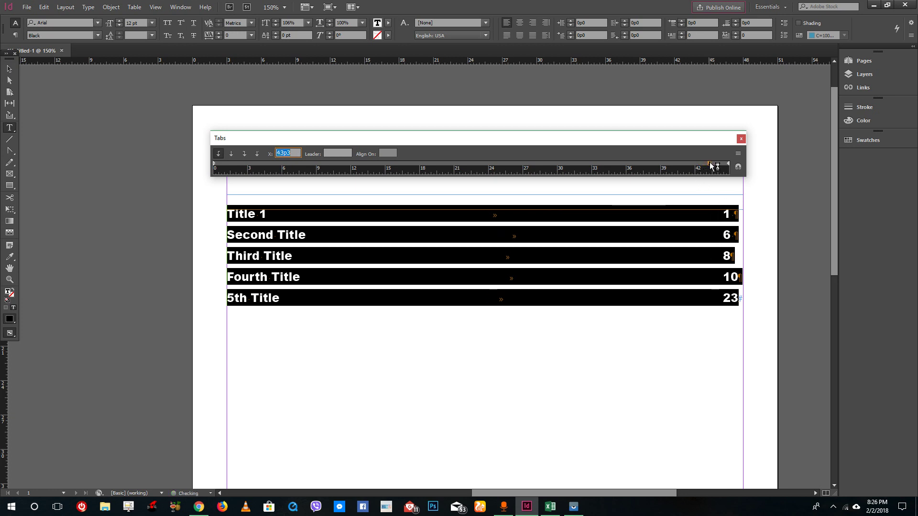
{"action": "left_click", "coordinate": [649, 276]}
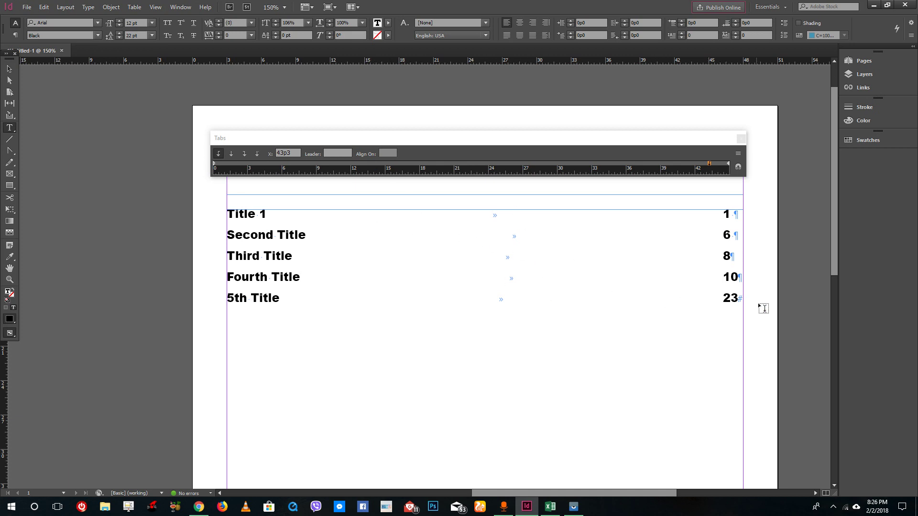
Set an underscore "_" as the tab leader for all the contents entries
{"action": "left_click_drag", "start_coordinate": [744, 299], "coordinate": [272, 198]}
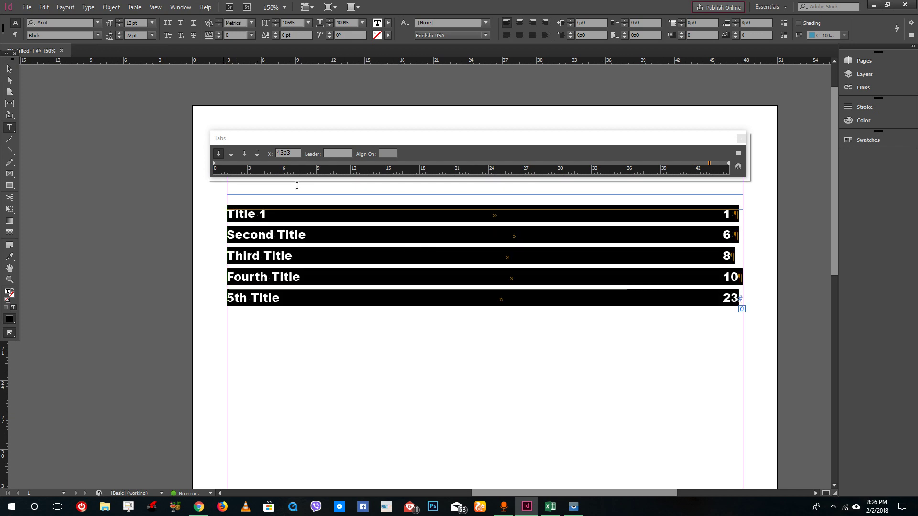
{"action": "left_click", "coordinate": [338, 153]}
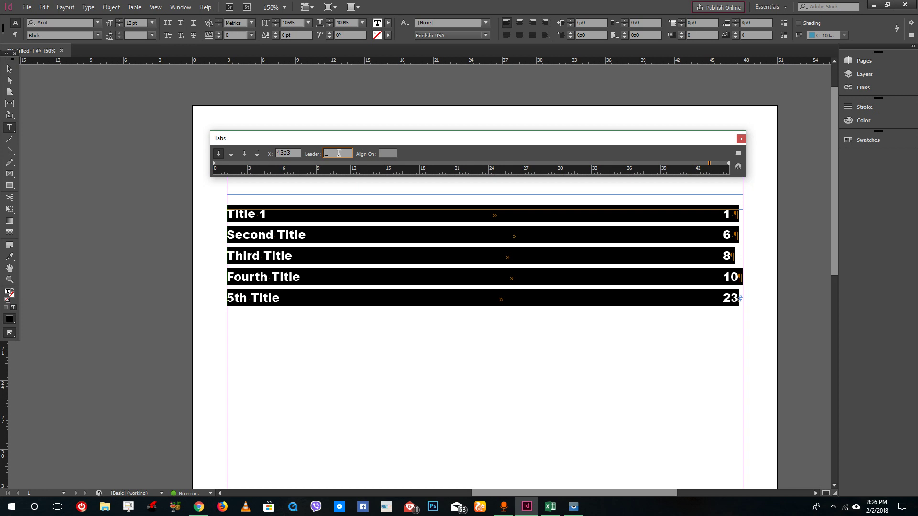
{"action": "type", "text": "_"}
{"action": "key", "text": "Return"}
{"action": "left_click", "coordinate": [549, 274]}
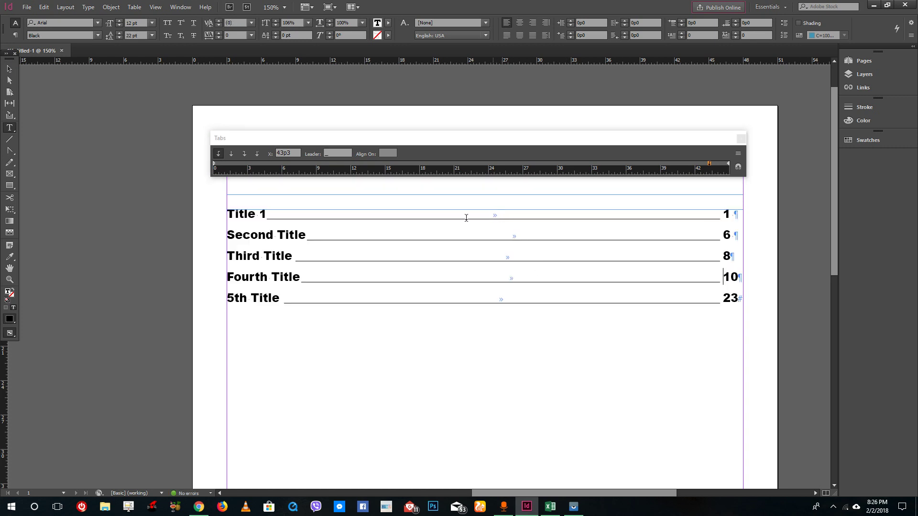
Change the tab leader of all the contents entries to an asterisk "*"
{"action": "left_click_drag", "start_coordinate": [740, 298], "coordinate": [210, 212]}
{"action": "left_click", "coordinate": [349, 155]}
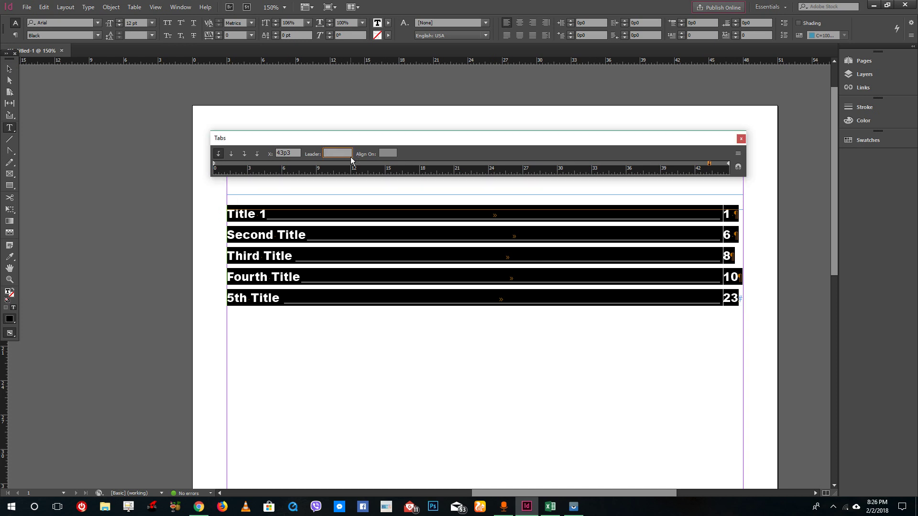
{"action": "type", "text": "*"}
{"action": "key", "text": "Return"}
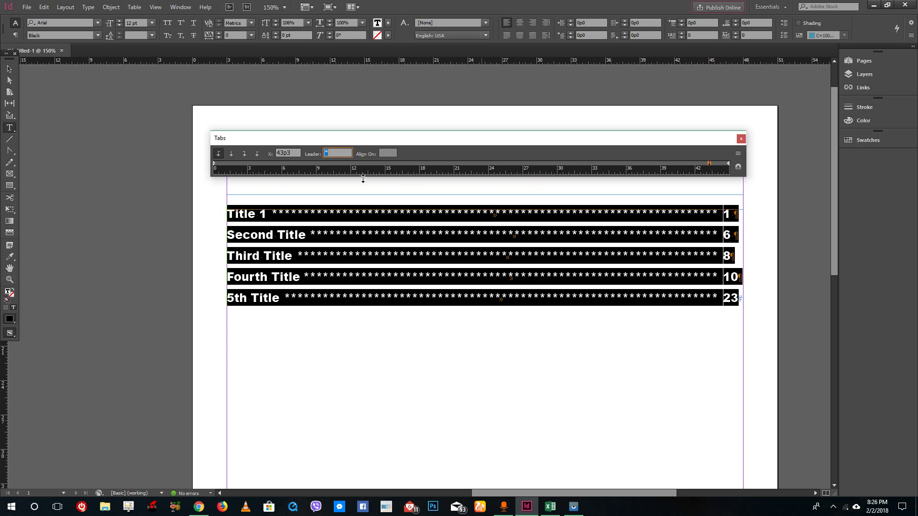
Undo the accidental deletion of the entries and set their tab leader to the letter "a"
{"action": "left_click", "coordinate": [336, 150]}
{"action": "key", "text": "Delete"}
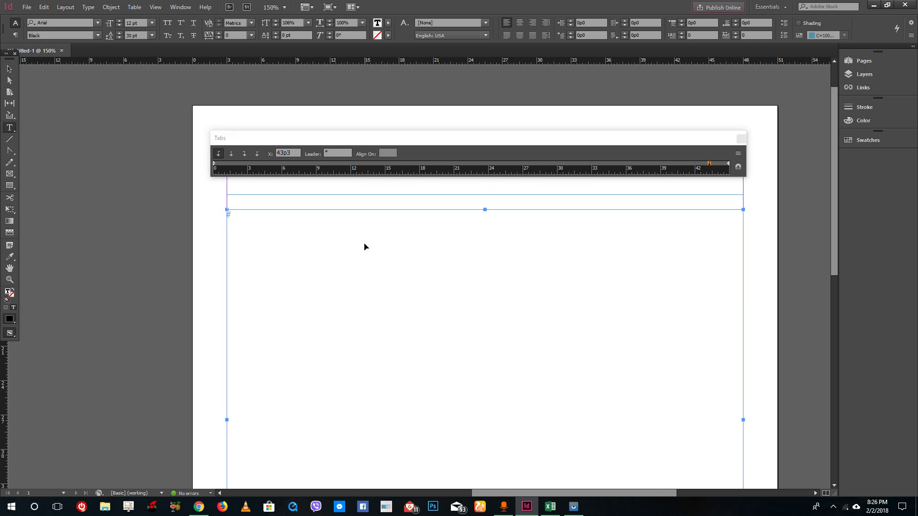
{"action": "key", "text": "ctrl+z"}
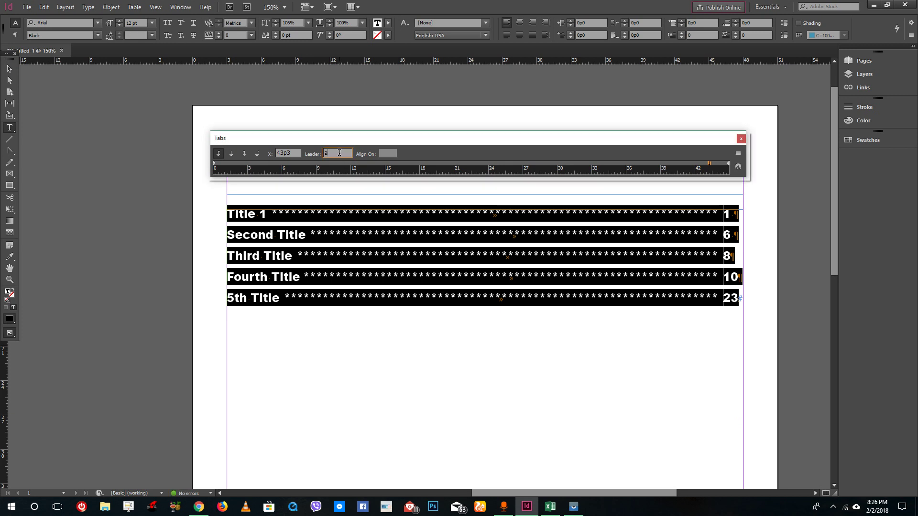
{"action": "key", "text": "Return"}
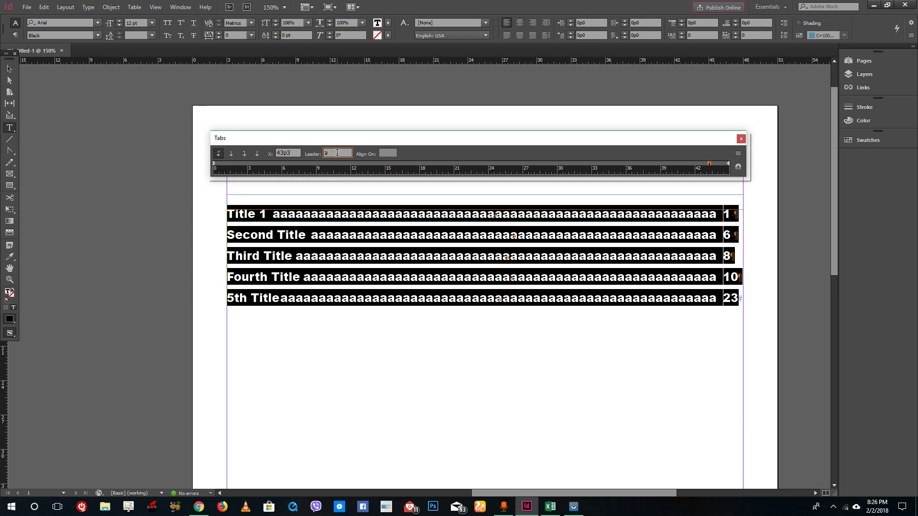
Try to clear the letter leader from the entries, undoing each accidental deletion of the list
{"action": "key", "text": "BackSpace"}
{"action": "key", "text": "ctrl+z"}
{"action": "key", "text": "BackSpace"}
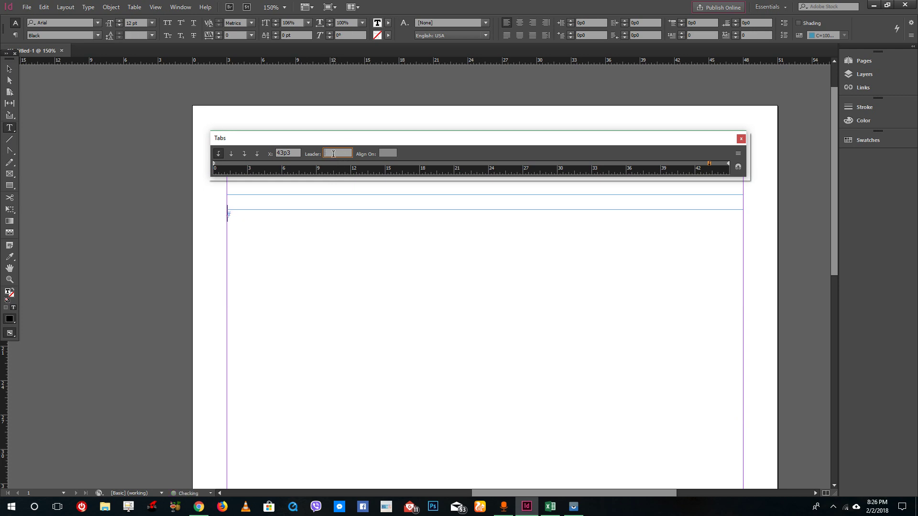
{"action": "key", "text": "ctrl+z"}
{"action": "left_click_drag", "start_coordinate": [334, 151], "coordinate": [324, 157]}
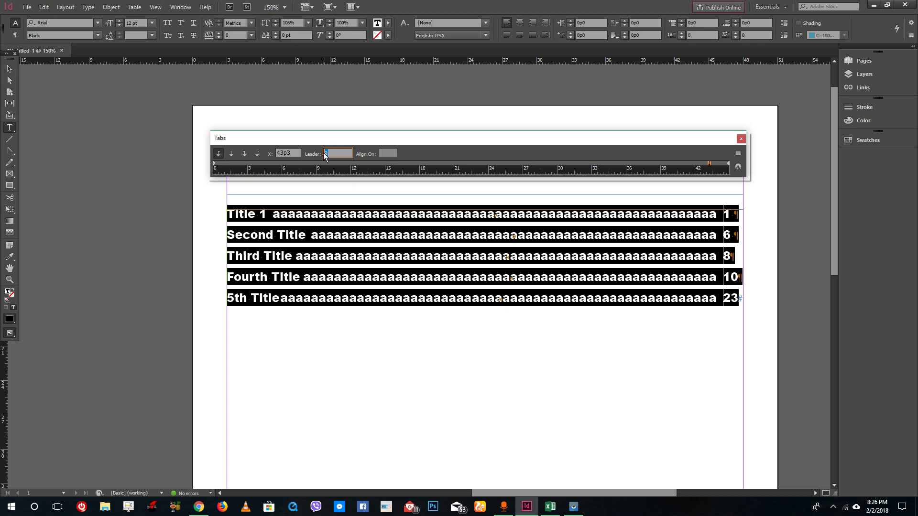
{"action": "key", "text": "Return"}
{"action": "left_click", "coordinate": [306, 235]}
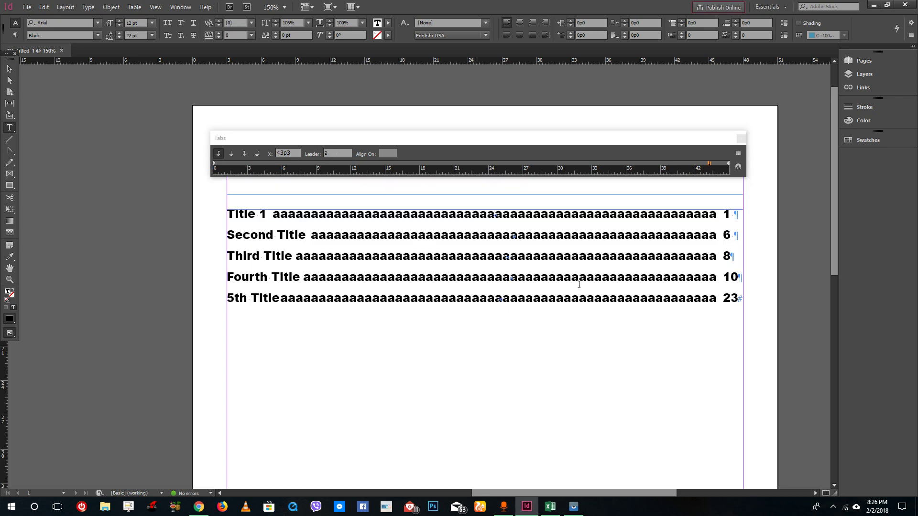
Set a period "." as the tab leader for all the contents entries
{"action": "left_click_drag", "start_coordinate": [743, 296], "coordinate": [242, 199]}
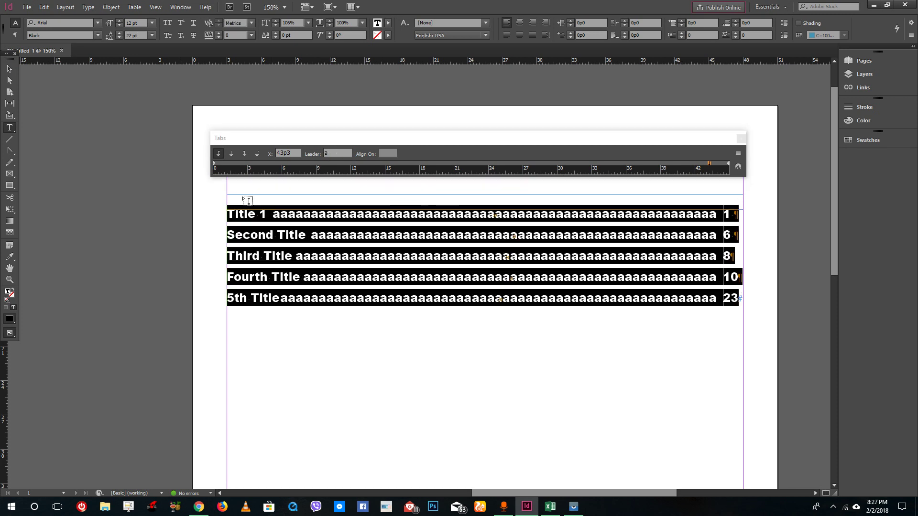
{"action": "left_click", "coordinate": [336, 153]}
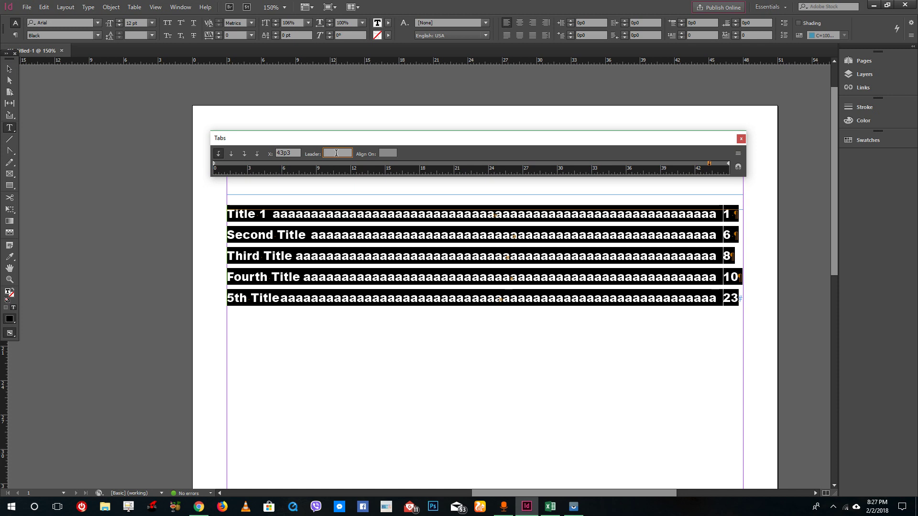
{"action": "type", "text": "."}
{"action": "key", "text": "Return"}
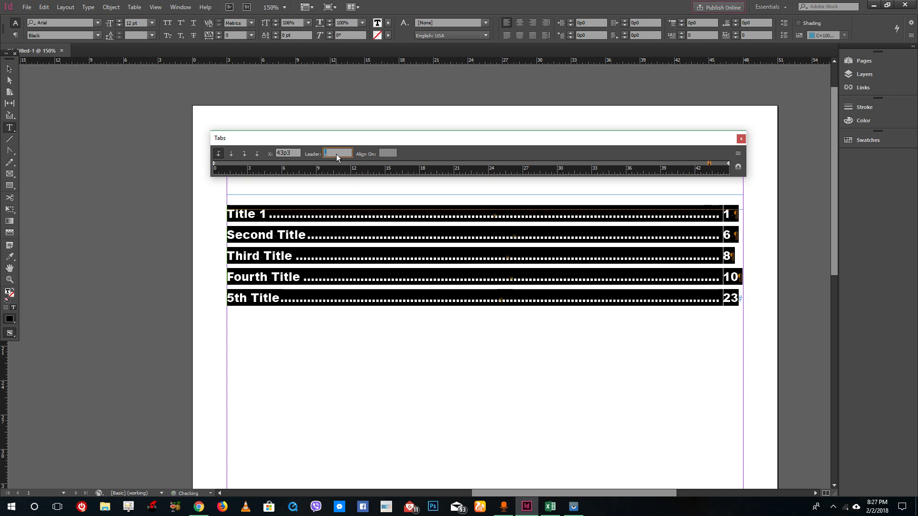
{"action": "left_click", "coordinate": [457, 264]}
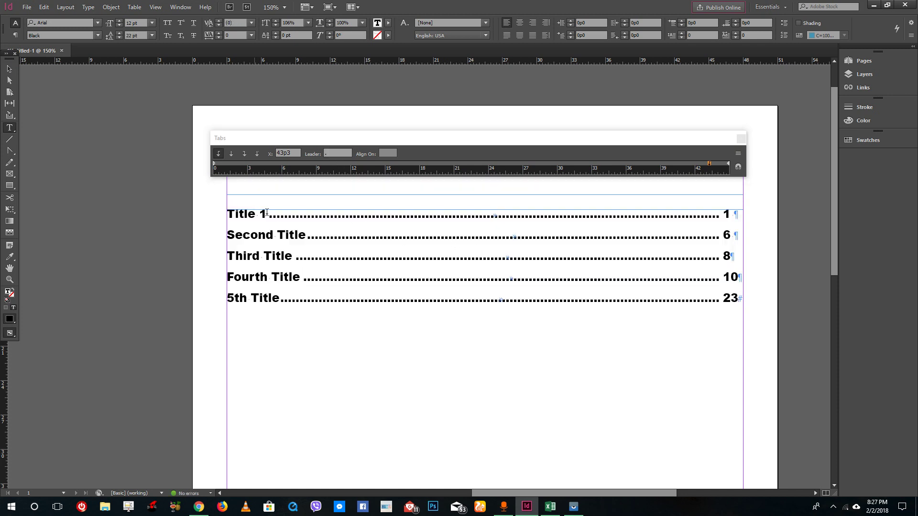
Reduce the font size of the dotted leader in the Title 1 line to 6 pt
{"action": "left_click_drag", "start_coordinate": [267, 212], "coordinate": [578, 214]}
{"action": "left_click", "coordinate": [681, 216]}
{"action": "left_click_drag", "start_coordinate": [719, 211], "coordinate": [352, 212]}
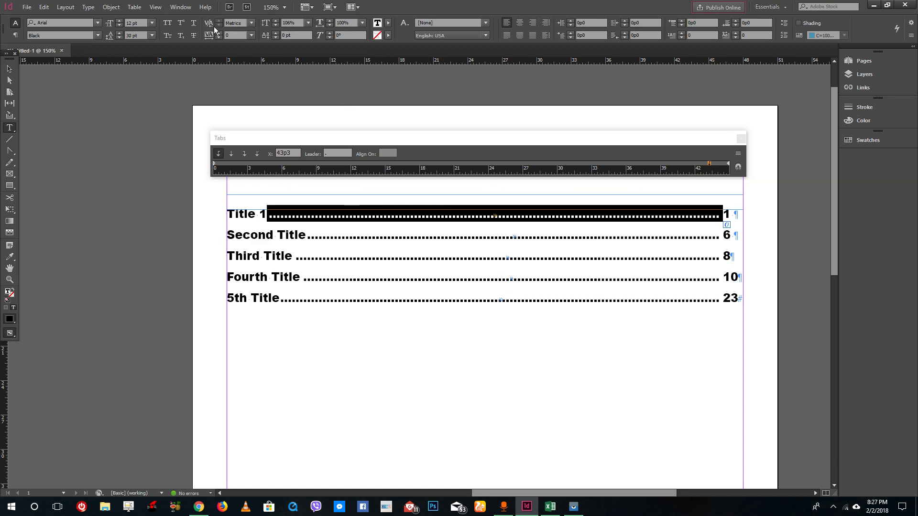
{"action": "left_click", "coordinate": [119, 24]}
{"action": "left_click", "coordinate": [119, 25]}
{"action": "left_click", "coordinate": [120, 24]}
{"action": "left_click", "coordinate": [120, 25]}
{"action": "left_click", "coordinate": [120, 24]}
{"action": "left_click", "coordinate": [120, 25]}
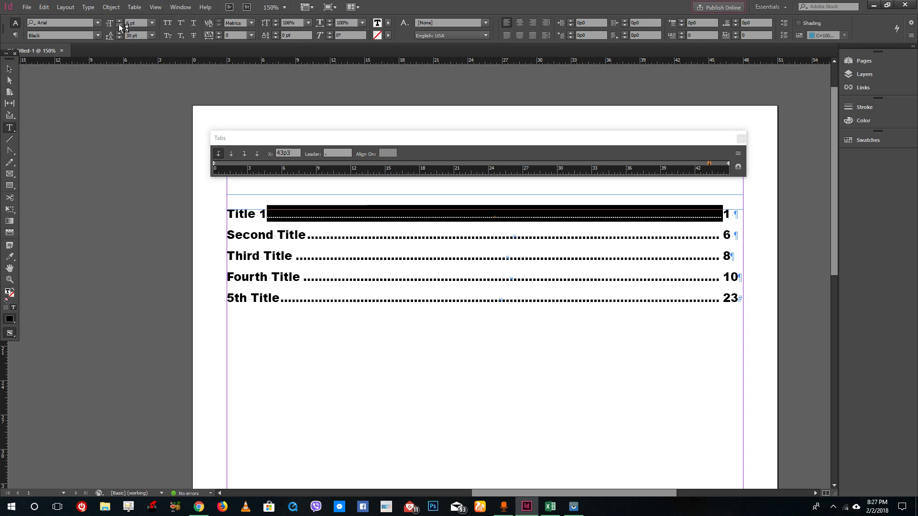
Set the font size of the dotted leader in the Second Title line to 6 pt
{"action": "left_click", "coordinate": [325, 236]}
{"action": "double_click", "coordinate": [326, 237]}
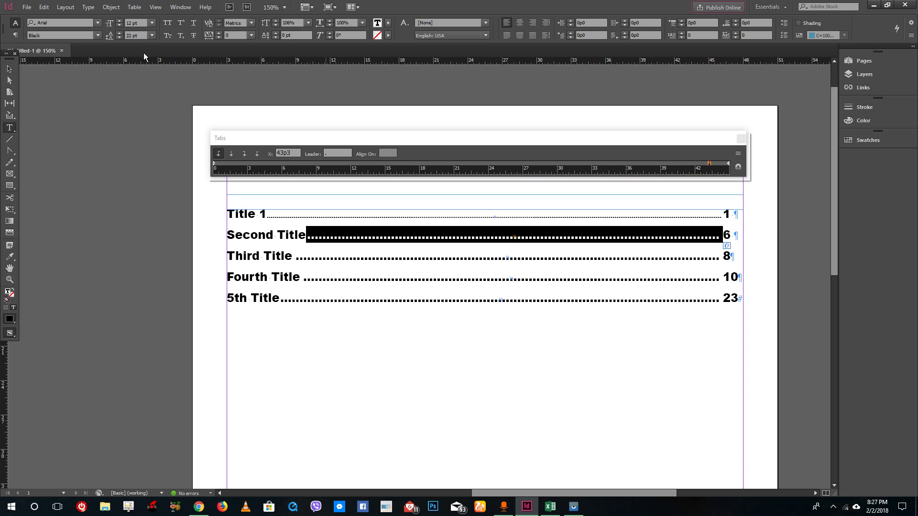
{"action": "left_click_drag", "start_coordinate": [142, 23], "coordinate": [98, 23]}
{"action": "type", "text": "6"}
Set the font size of the dotted leader in the Third Title line to 6 pt
{"action": "left_click", "coordinate": [370, 258]}
{"action": "left_click_drag", "start_coordinate": [386, 306], "coordinate": [342, 252]}
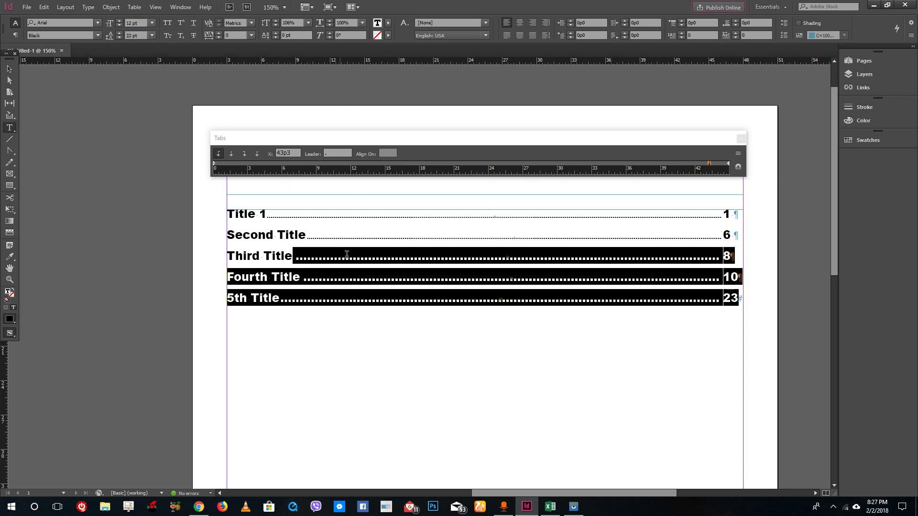
{"action": "double_click", "coordinate": [342, 251]}
{"action": "left_click_drag", "start_coordinate": [144, 23], "coordinate": [122, 23]}
{"action": "type", "text": "6"}
Reduce the dotted leaders in the Fourth Title and 5th Title lines to a font size of 6 pt
{"action": "double_click", "coordinate": [328, 277]}
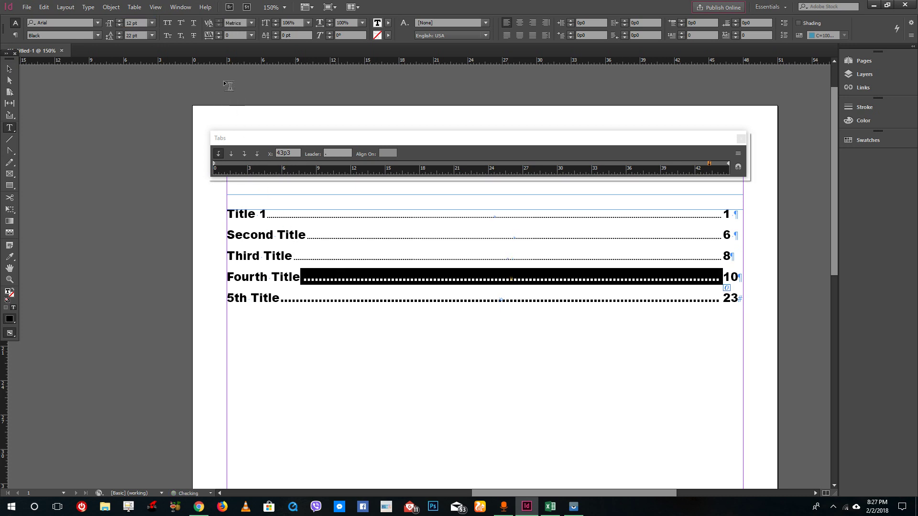
{"action": "type", "text": "6"}
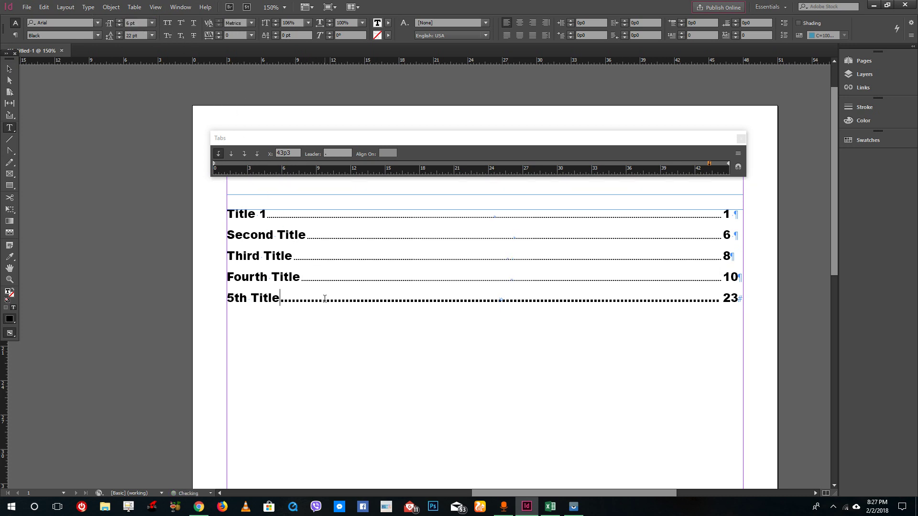
{"action": "double_click", "coordinate": [326, 299]}
{"action": "left_click_drag", "start_coordinate": [142, 23], "coordinate": [109, 16]}
{"action": "type", "text": "6"}
{"action": "key", "text": "Return"}
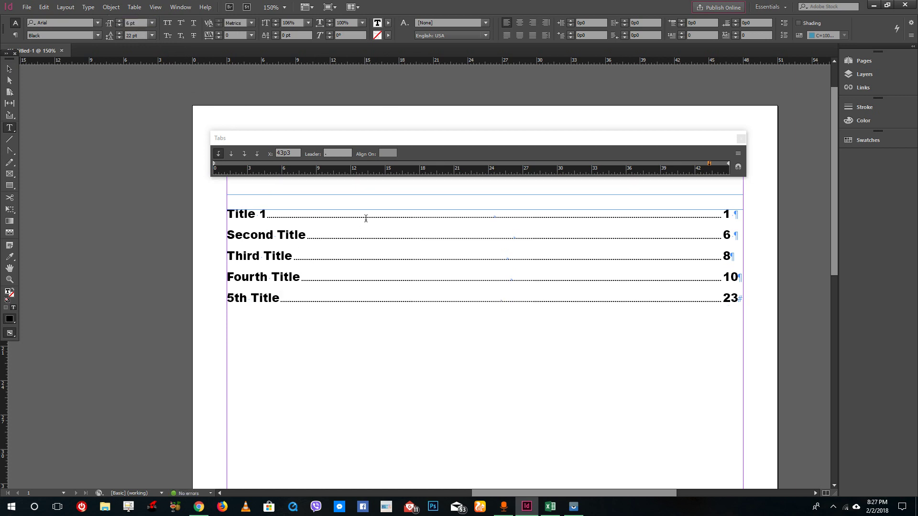
Adjust the vertical scale of the dotted leader in the Title 1 line, ending at 100%
{"action": "double_click", "coordinate": [366, 216]}
{"action": "left_click", "coordinate": [276, 21]}
{"action": "left_click", "coordinate": [276, 21]}
{"action": "left_click", "coordinate": [276, 21]}
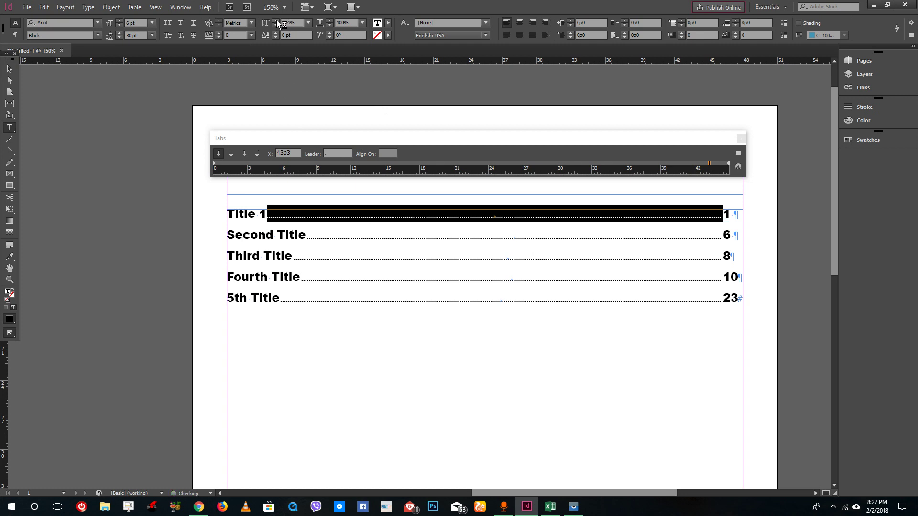
{"action": "left_click", "coordinate": [269, 21]}
{"action": "type", "text": "100"}
{"action": "key", "text": "Return"}
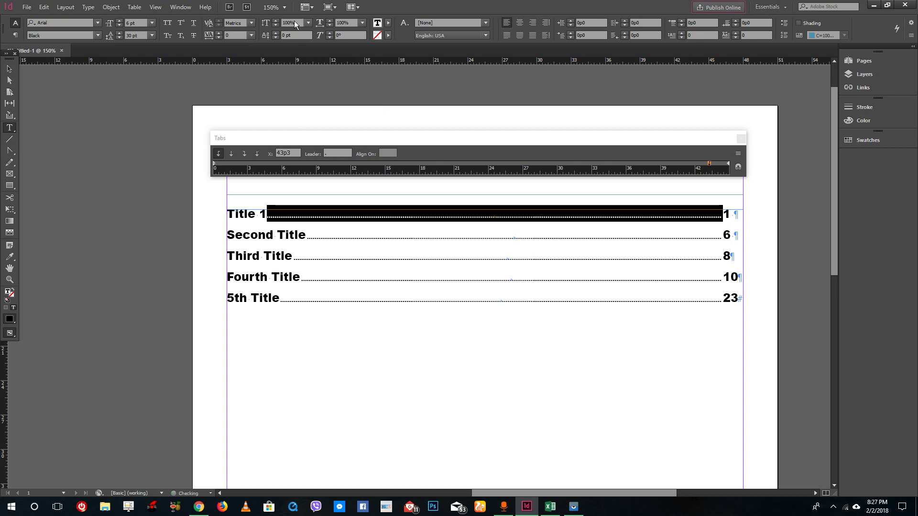
Try a cyan C=100 M=0 Y=0 K=0 stroke on the dotted leader in the Title 1 line, and undo it
{"action": "left_click", "coordinate": [389, 35]}
{"action": "left_click", "coordinate": [316, 102]}
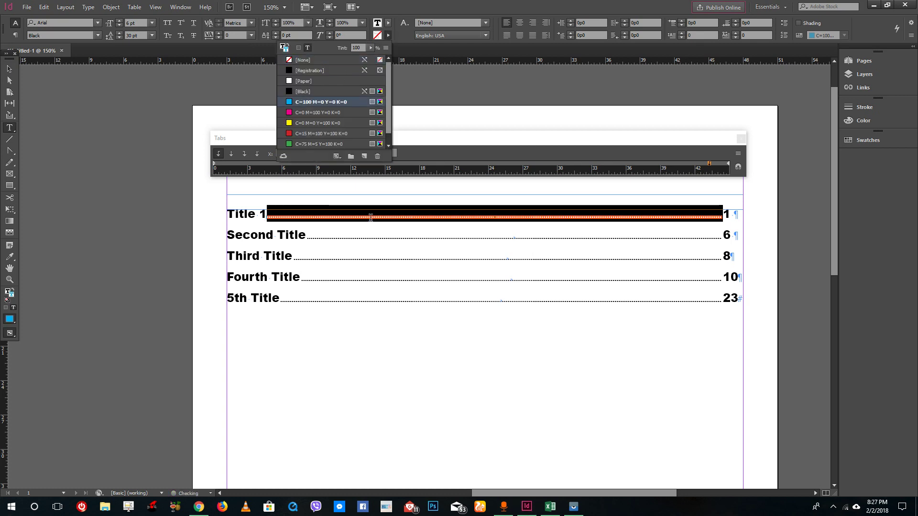
{"action": "left_click", "coordinate": [370, 215]}
{"action": "key", "text": "shift+Right"}
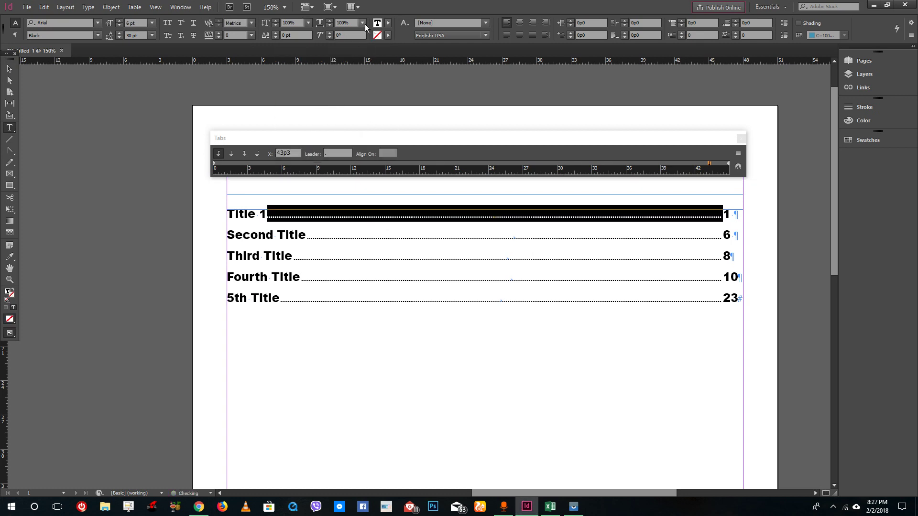
Apply the cyan swatch C=100 M=0 Y=0 K=0 as the fill of the dotted leader in the Title 1 line
{"action": "left_click", "coordinate": [388, 35]}
{"action": "left_click", "coordinate": [314, 90]}
{"action": "left_click", "coordinate": [407, 238]}
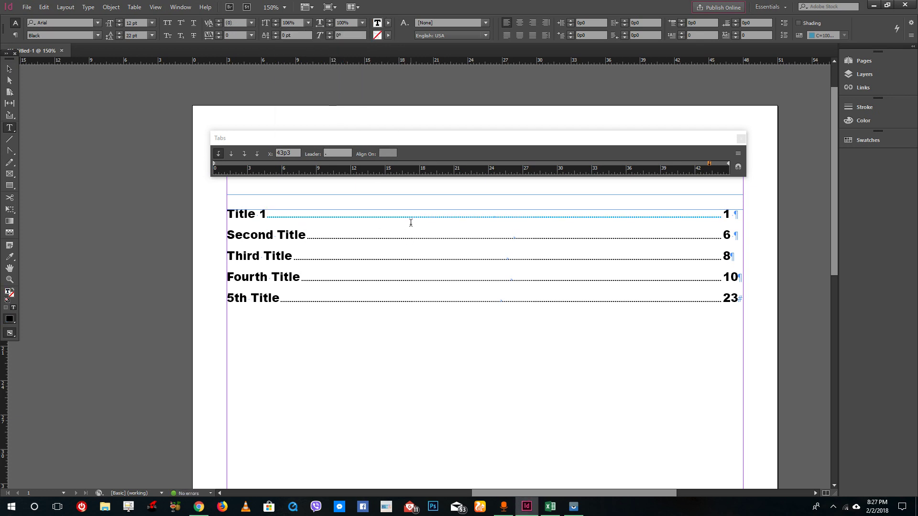